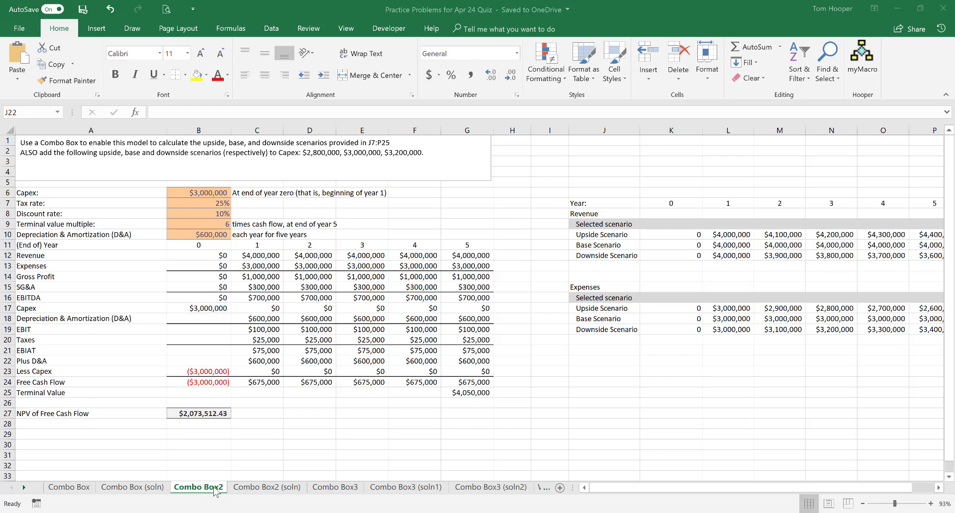
Step: Look over the Combo Box and Combo Box3 sheets, then return to Combo Box2
{"action": "left_click", "coordinate": [68, 488]}
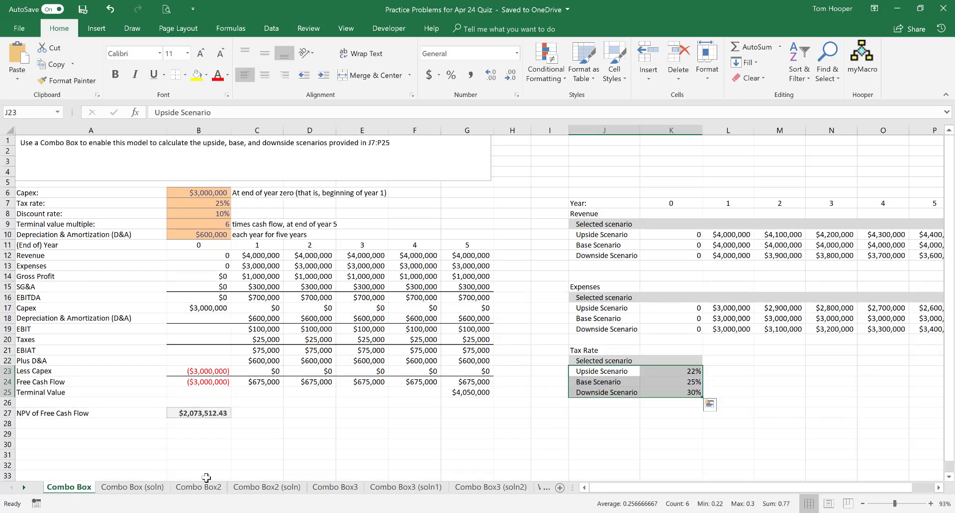
{"action": "left_click", "coordinate": [808, 393]}
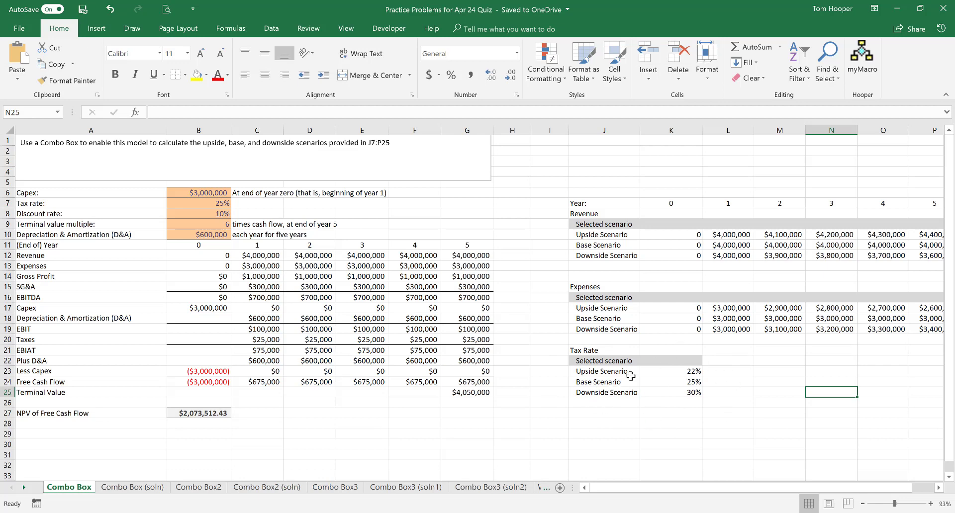
{"action": "left_click", "coordinate": [199, 487]}
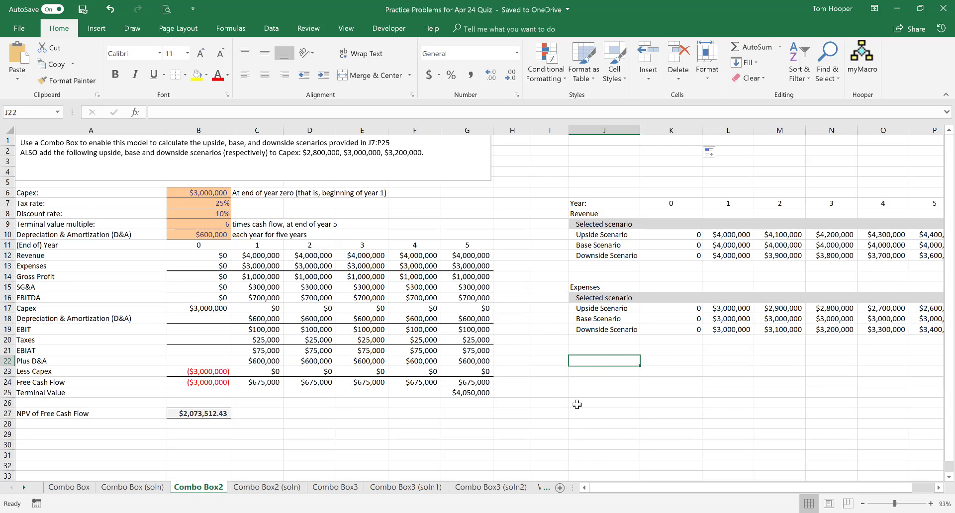
{"action": "left_click", "coordinate": [335, 488]}
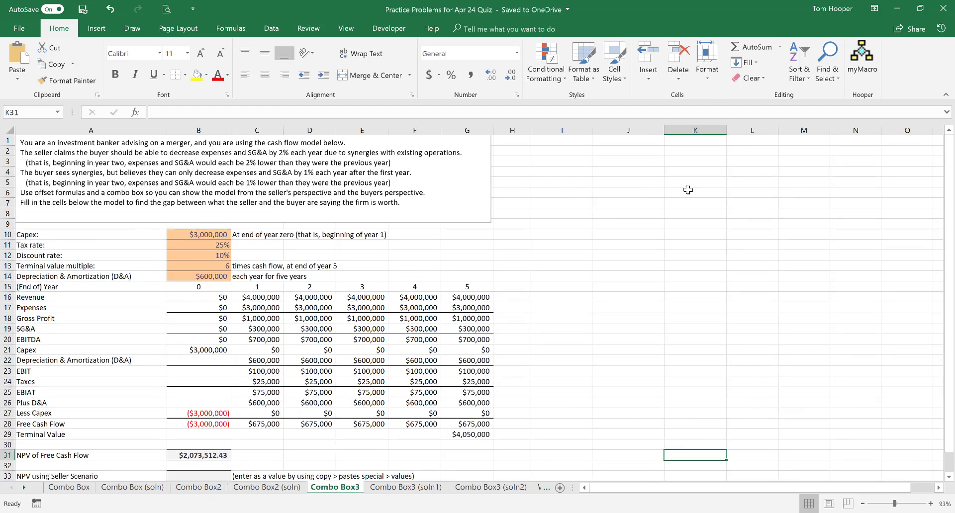
{"action": "left_click", "coordinate": [199, 487]}
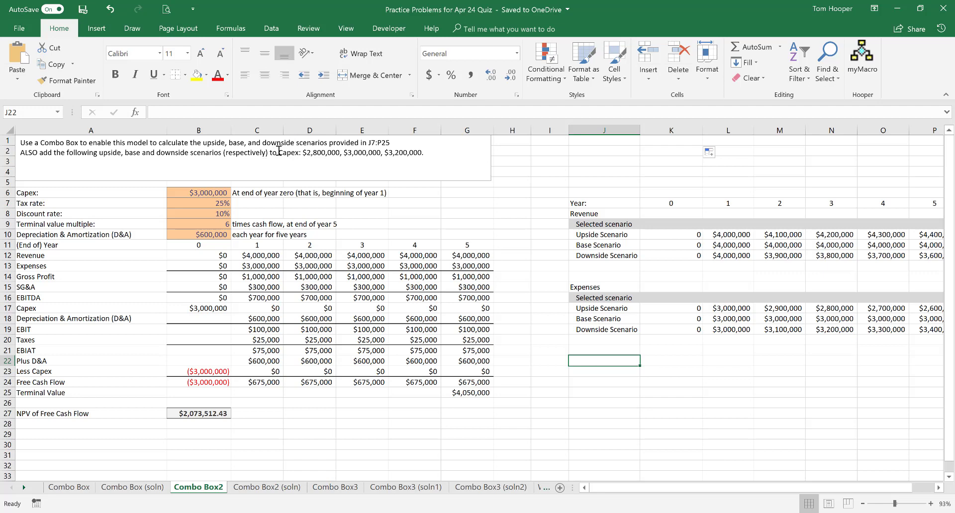
Step: Label J22:J26 Capex, Selected scenario, Upside Scenario, Base Scenario and Downside Scenario
{"action": "left_click_drag", "start_coordinate": [279, 151], "coordinate": [424, 153]}
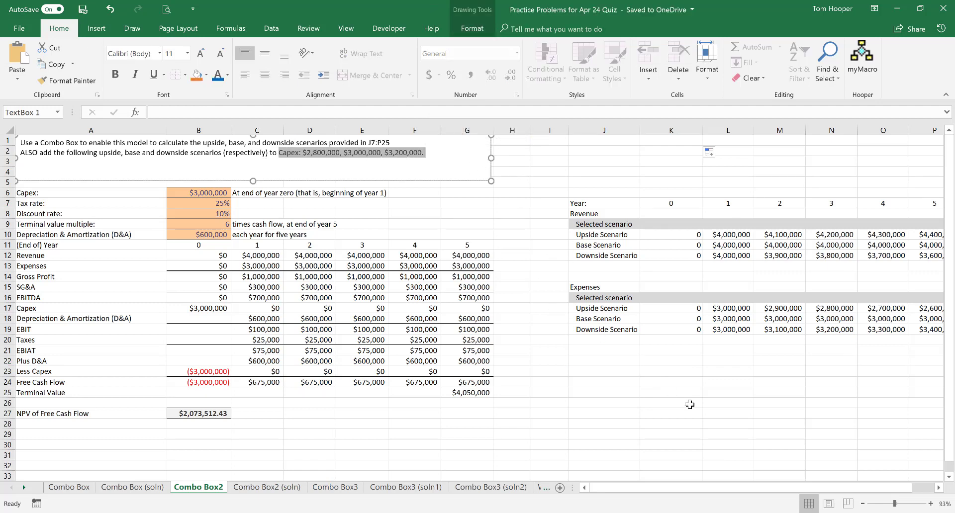
{"action": "left_click", "coordinate": [614, 363]}
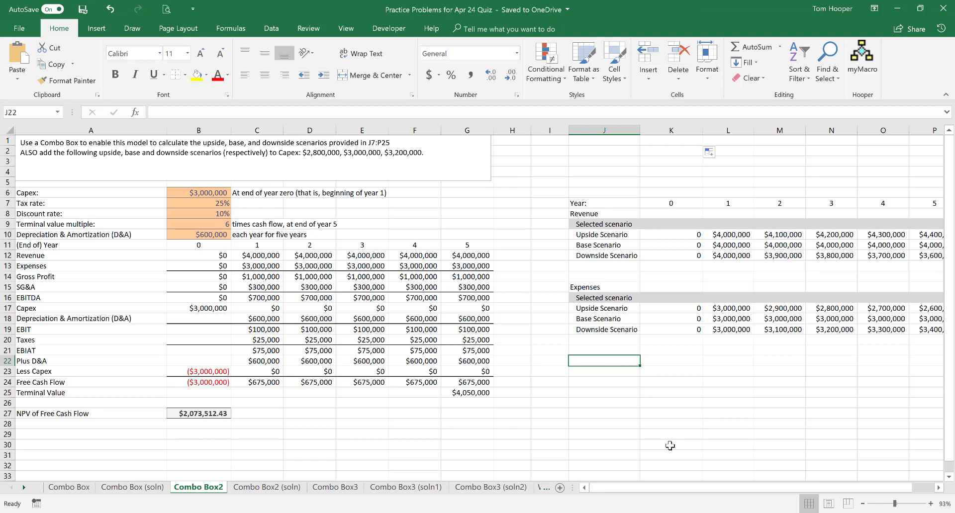
{"action": "type", "text": "Capex"}
{"action": "key", "text": "Return"}
{"action": "type", "text": "Seel"}
{"action": "key", "text": "BackSpace"}
{"action": "key", "text": "BackSpace"}
{"action": "type", "text": "lected sc"}
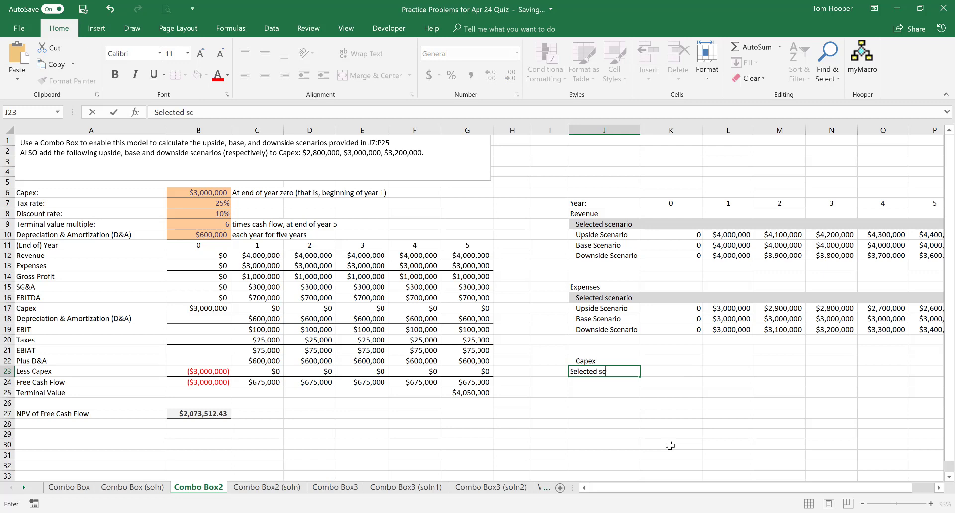
{"action": "type", "text": "enario"}
{"action": "key", "text": "Return"}
{"action": "type", "text": "Upside Scenario"}
{"action": "key", "text": "Return"}
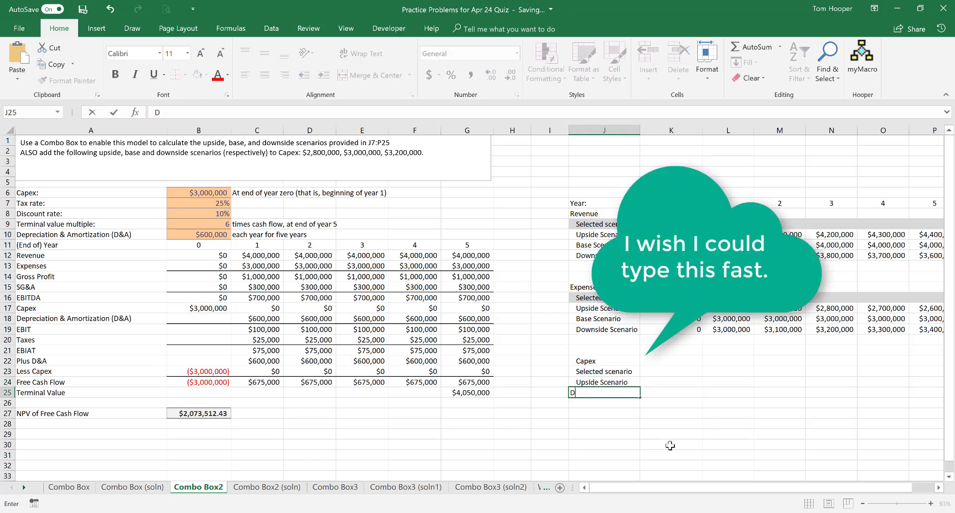
{"action": "type", "text": "Base Scenario"}
{"action": "key", "text": "Return"}
{"action": "type", "text": "Downside Scenario"}
Step: Enter capex values $2,800,000, $3,000,000 and $3,200,000 in K24:K26
{"action": "left_click", "coordinate": [671, 382]}
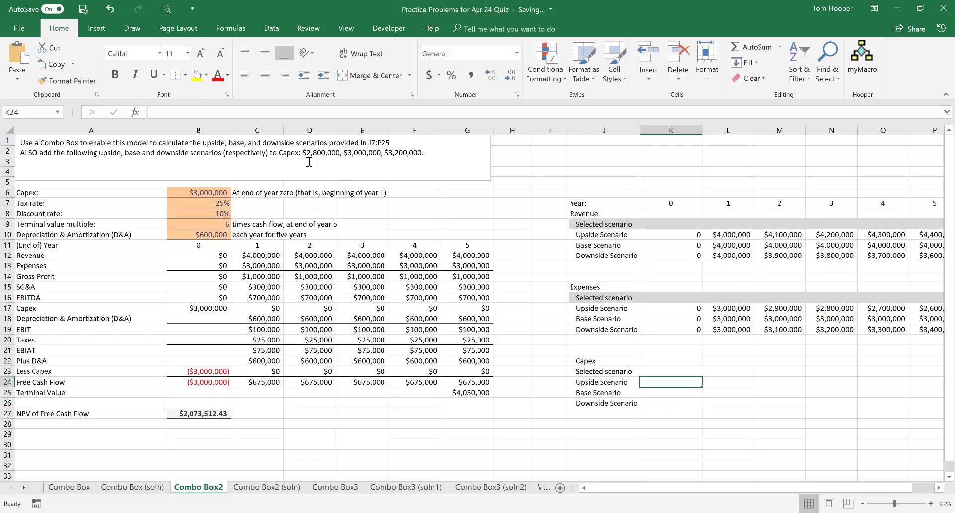
{"action": "left_click_drag", "start_coordinate": [304, 151], "coordinate": [421, 153]}
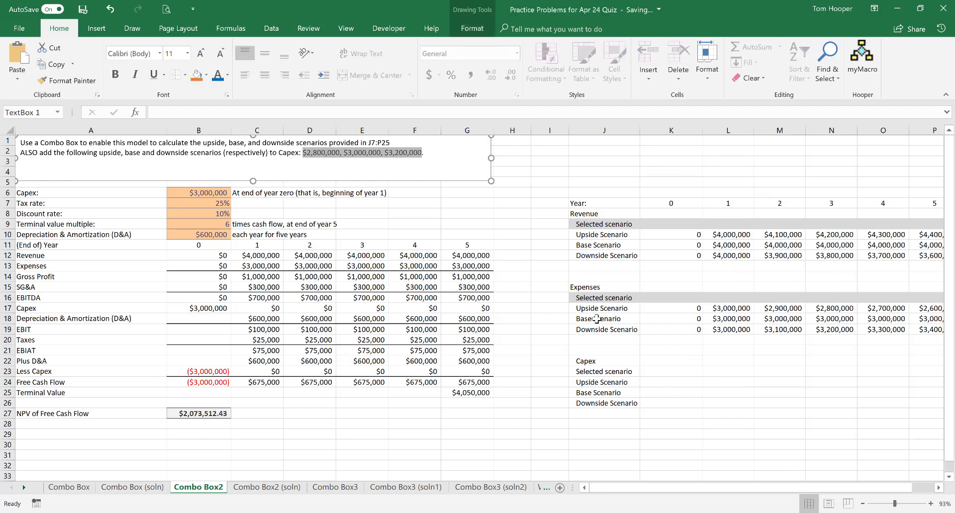
{"action": "left_click", "coordinate": [681, 386]}
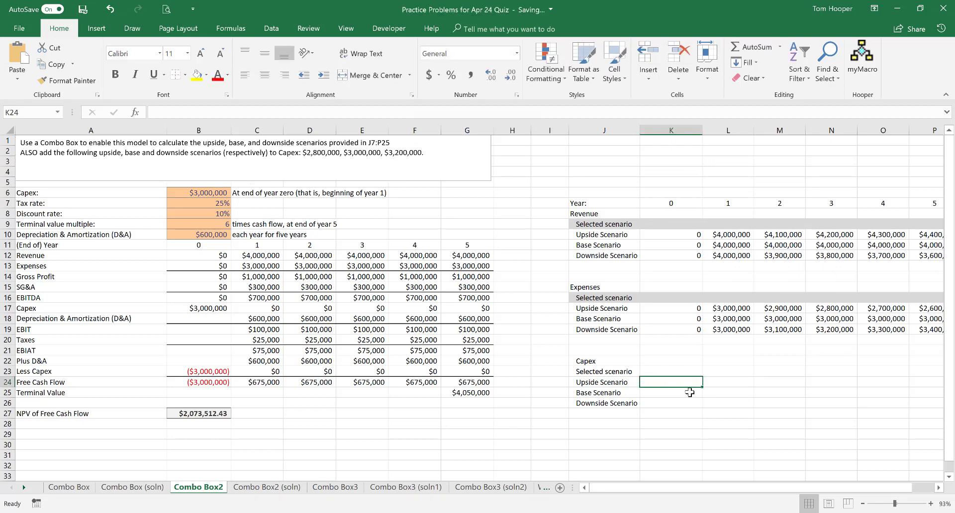
{"action": "type", "text": "$"}
{"action": "type", "text": "2,800,000"}
{"action": "key", "text": "Return"}
{"action": "type", "text": "$3000000"}
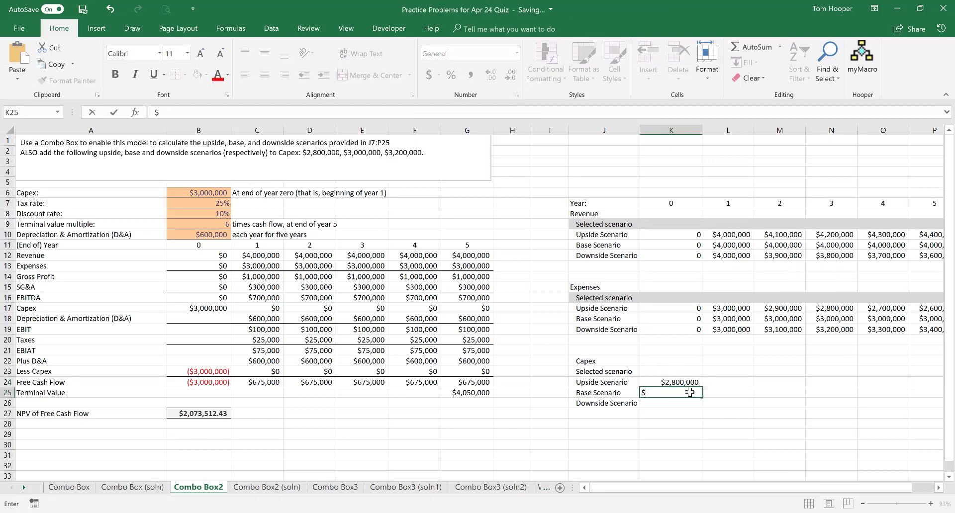
{"action": "key", "text": "Return"}
{"action": "type", "text": "$3200000"}
{"action": "key", "text": "Return"}
{"action": "left_click", "coordinate": [689, 373]}
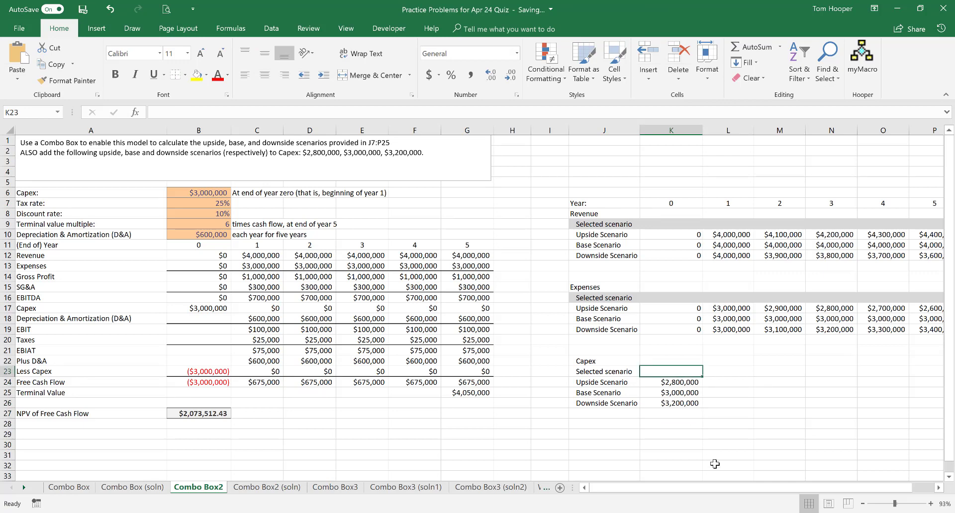
Step: Shade scenario cell J1 yellow and enter scenario number 1
{"action": "type", "text": "=ffs"}
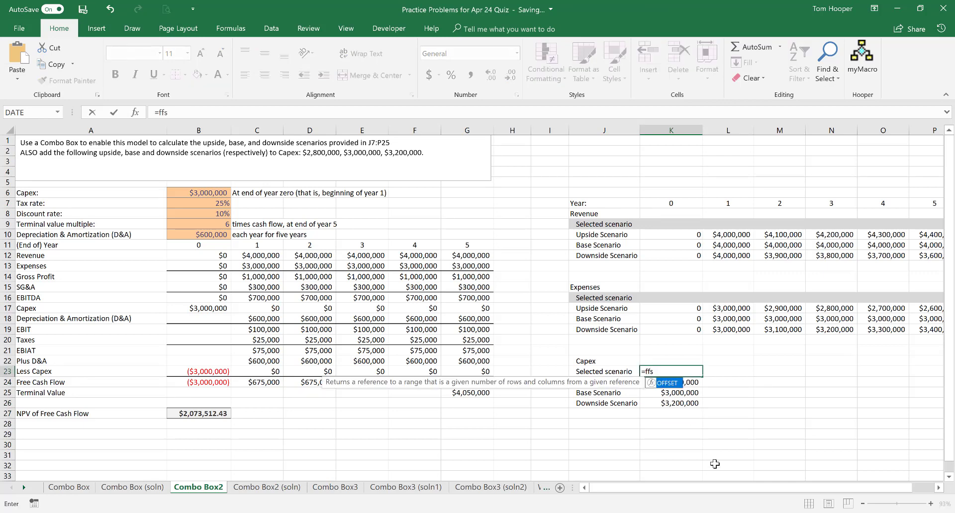
{"action": "key", "text": "BackSpace"}
{"action": "key", "text": "BackSpace"}
{"action": "key", "text": "BackSpace"}
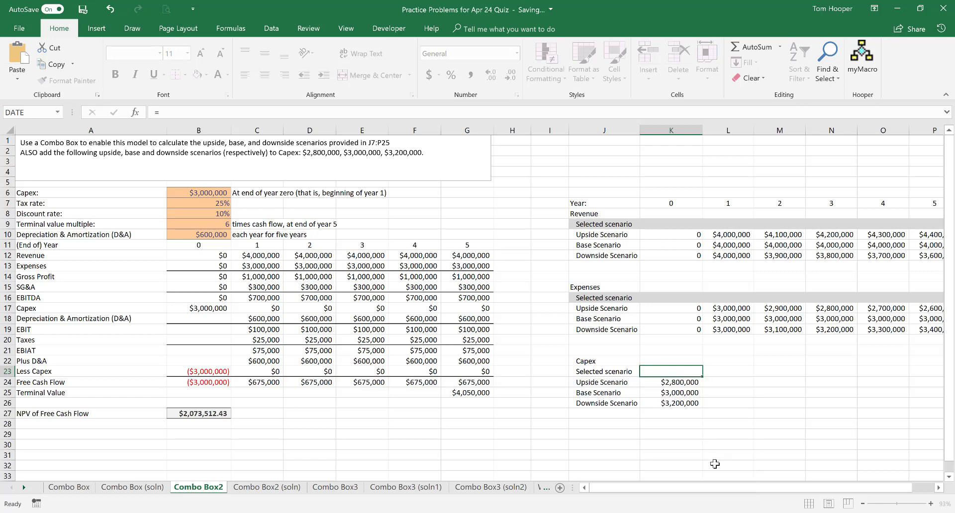
{"action": "key", "text": "Escape"}
{"action": "left_click", "coordinate": [598, 143]}
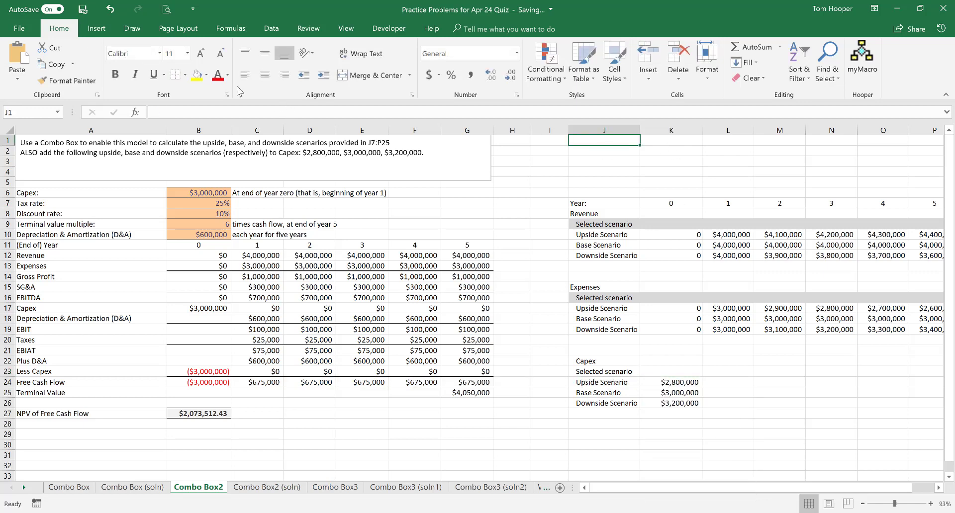
{"action": "left_click", "coordinate": [197, 75]}
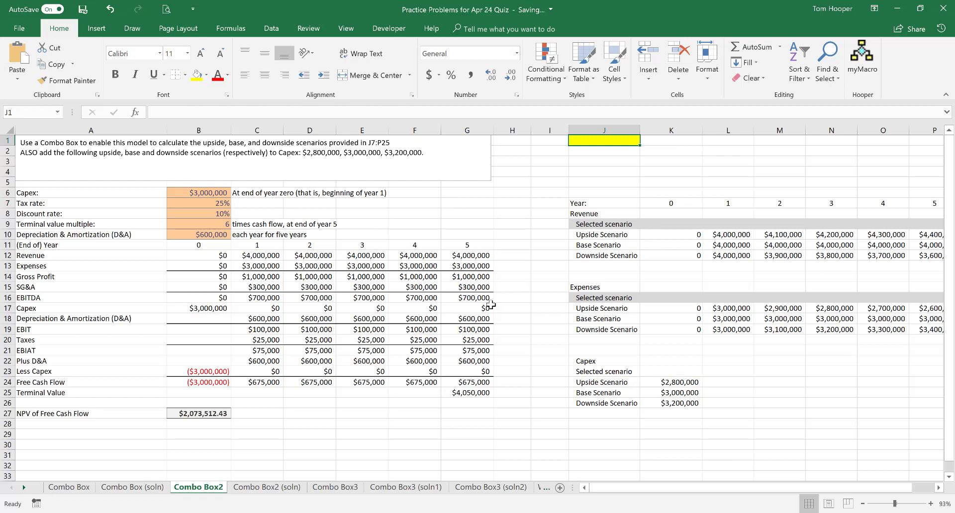
{"action": "type", "text": "1"}
{"action": "key", "text": "Return"}
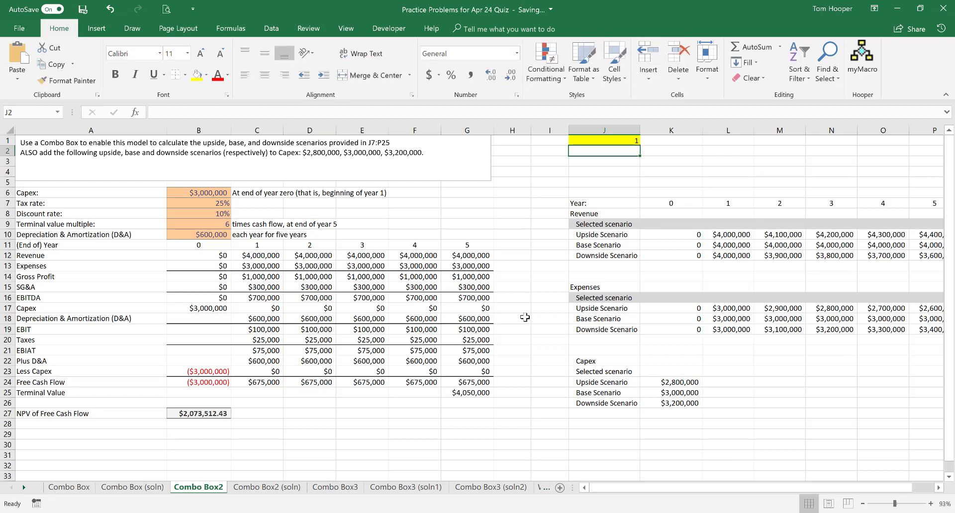
Step: Enter =OFFSET(K23,$J$1,0) in K23 and test it with J1 set to 2, giving 3000000
{"action": "left_click", "coordinate": [662, 371]}
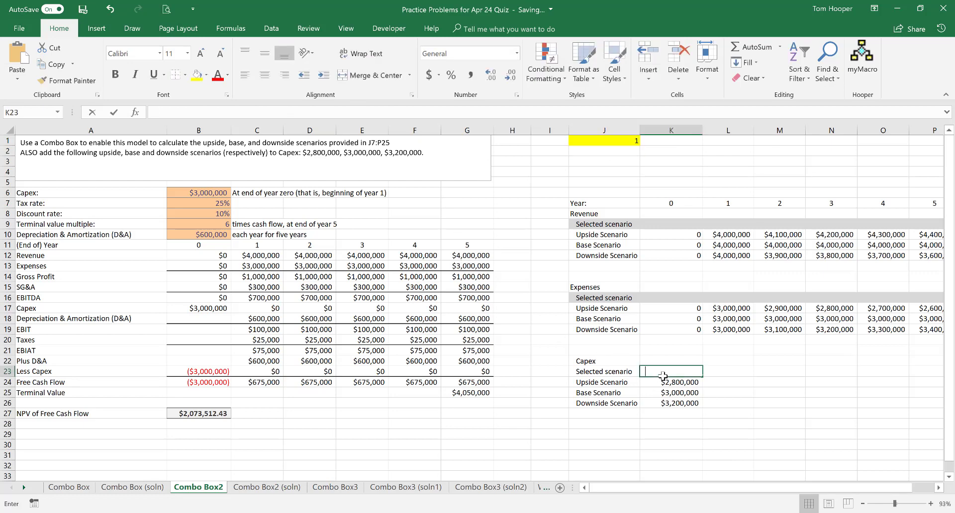
{"action": "type", "text": "=offset("}
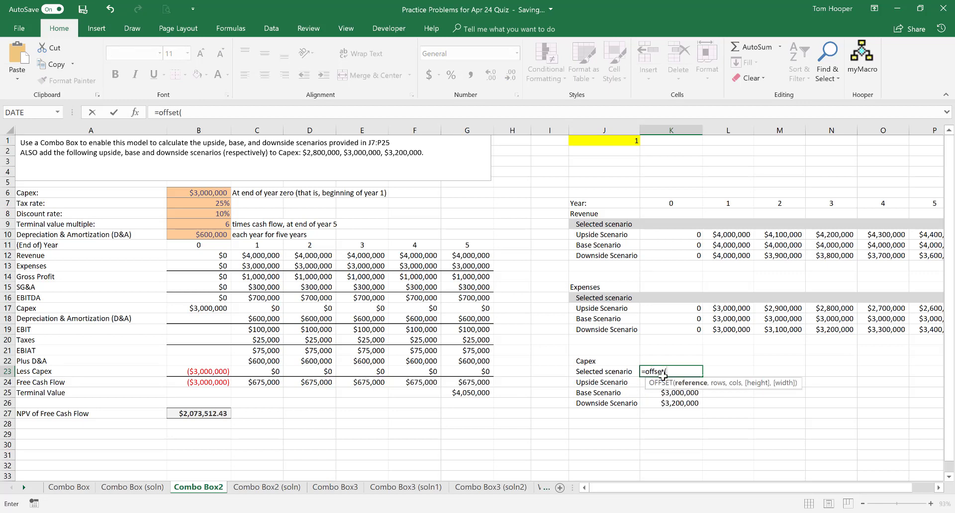
{"action": "left_click", "coordinate": [663, 374]}
{"action": "type", "text": ","}
{"action": "left_click", "coordinate": [604, 139]}
{"action": "key", "text": "F4"}
{"action": "type", "text": ",0)"}
{"action": "key", "text": "ctrl+Return"}
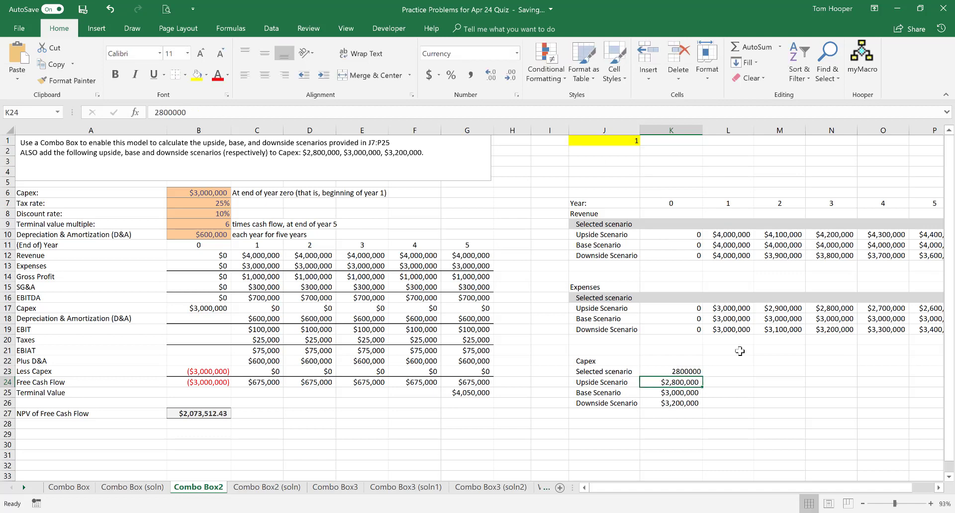
{"action": "left_click", "coordinate": [614, 140]}
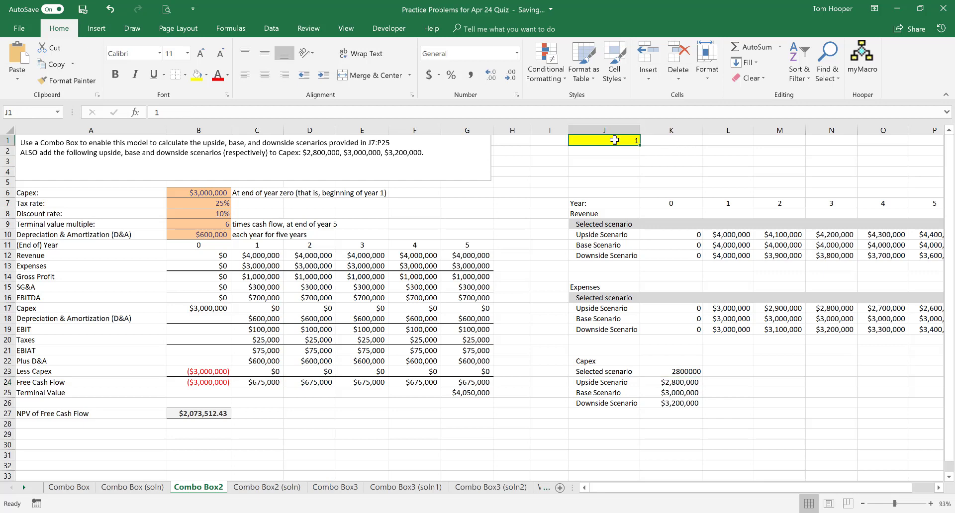
{"action": "type", "text": "2"}
{"action": "key", "text": "ctrl+Return"}
Step: Format Painter K24's currency format onto the Capex selected-scenario cell K23
{"action": "left_click", "coordinate": [681, 371]}
{"action": "left_click", "coordinate": [690, 383]}
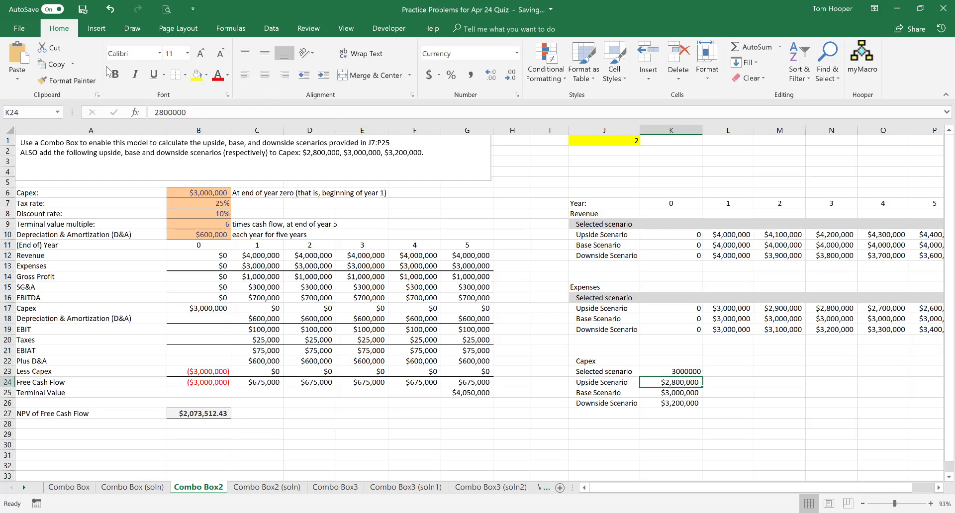
{"action": "left_click", "coordinate": [70, 80]}
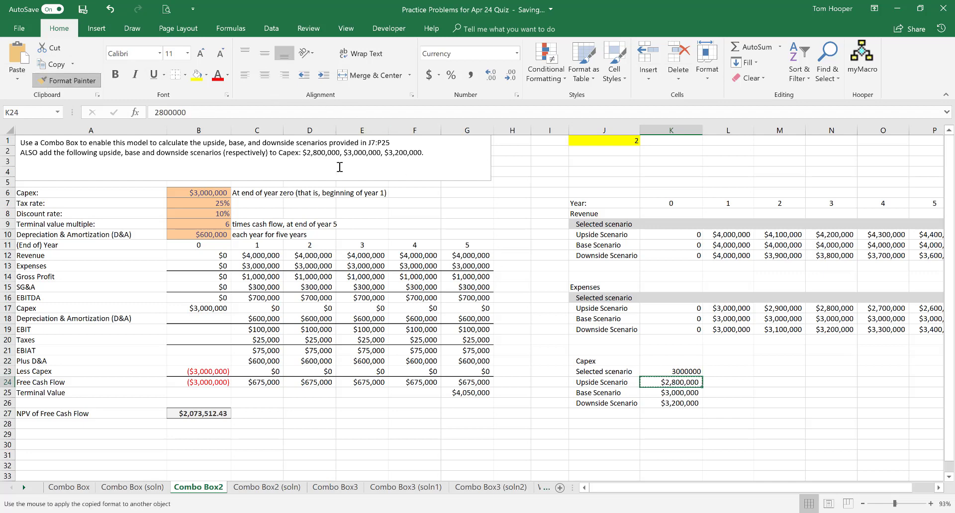
{"action": "left_click", "coordinate": [690, 371]}
Step: Shade J23:K23 light grey and copy the K23 scenario-picking formula
{"action": "left_click_drag", "start_coordinate": [601, 371], "coordinate": [691, 372]}
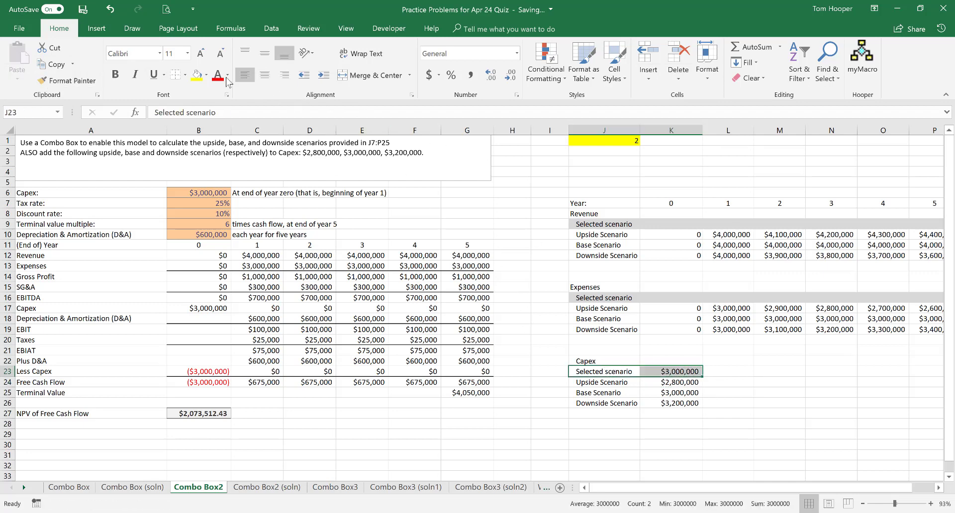
{"action": "left_click", "coordinate": [206, 75]}
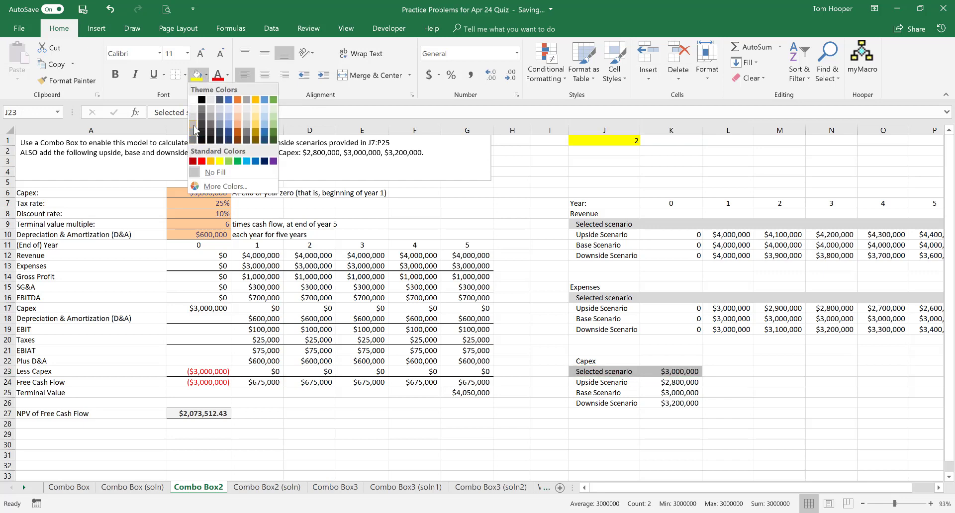
{"action": "left_click", "coordinate": [195, 130]}
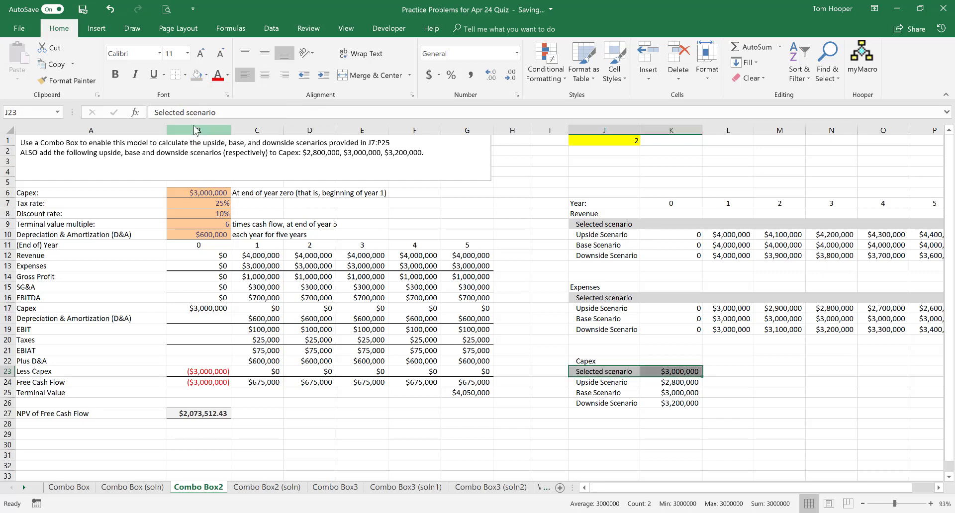
{"action": "left_click", "coordinate": [206, 75]}
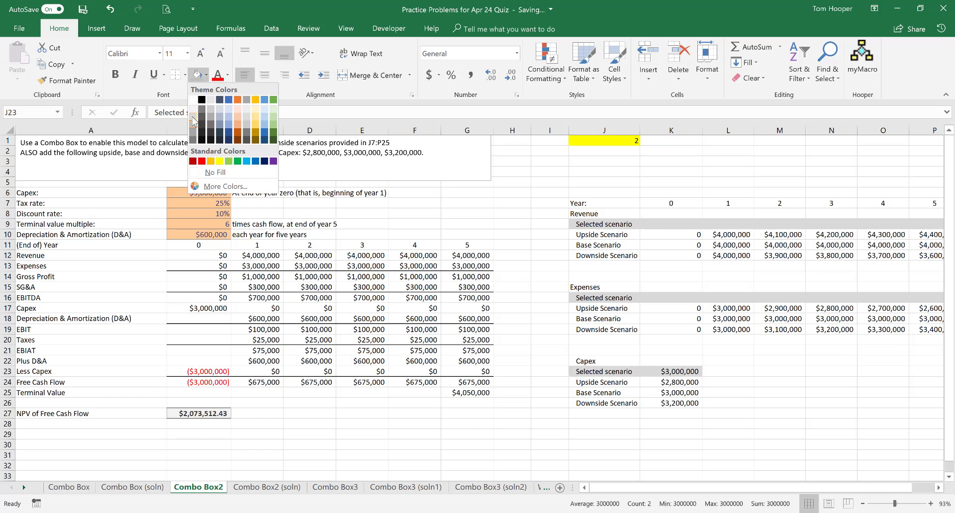
{"action": "left_click", "coordinate": [196, 112]}
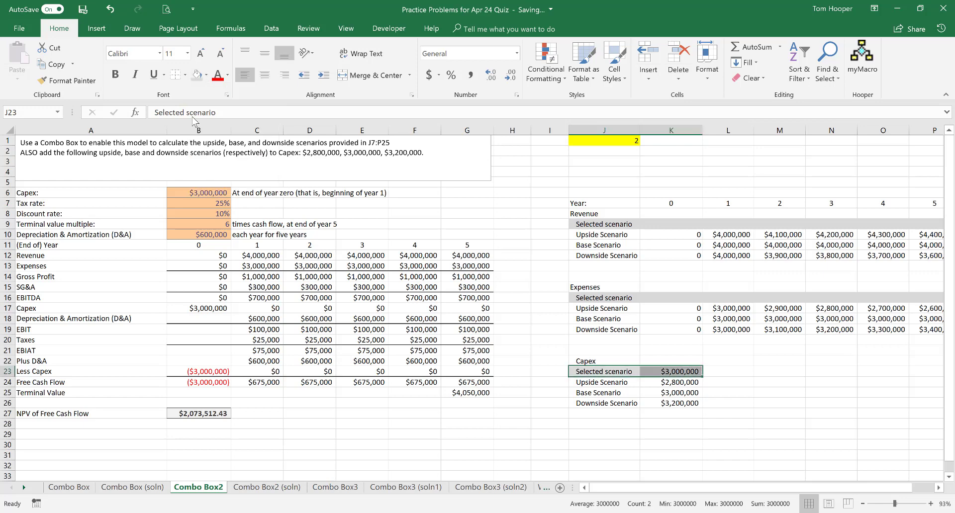
{"action": "left_click", "coordinate": [684, 372]}
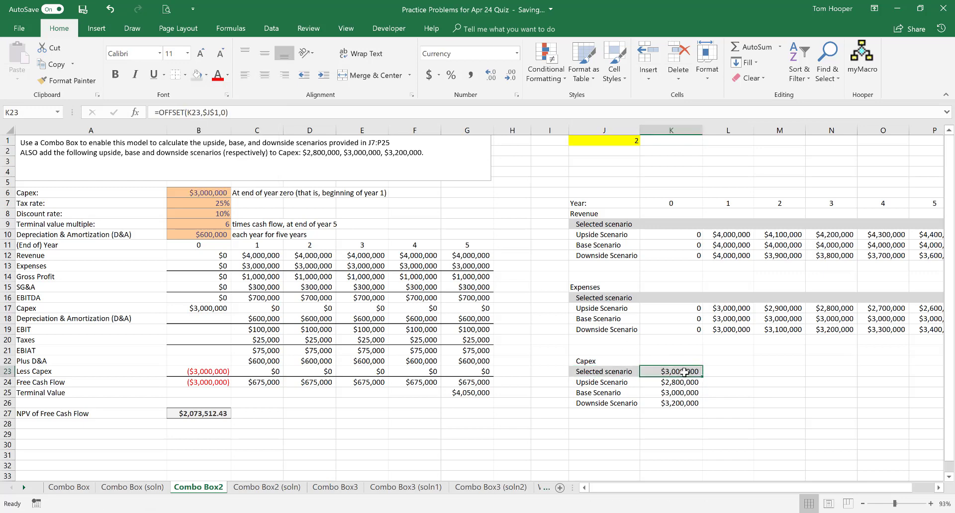
{"action": "key", "text": "ctrl+c"}
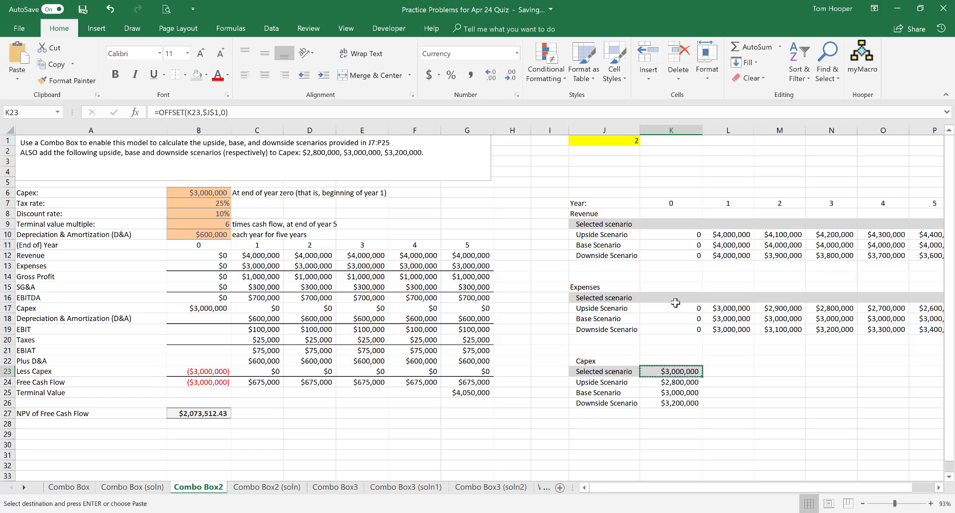
Step: Paste the OFFSET formula across Expenses K16:P16 and Revenue K9:P9
{"action": "left_click", "coordinate": [676, 299]}
{"action": "left_click_drag", "start_coordinate": [676, 299], "coordinate": [935, 299]}
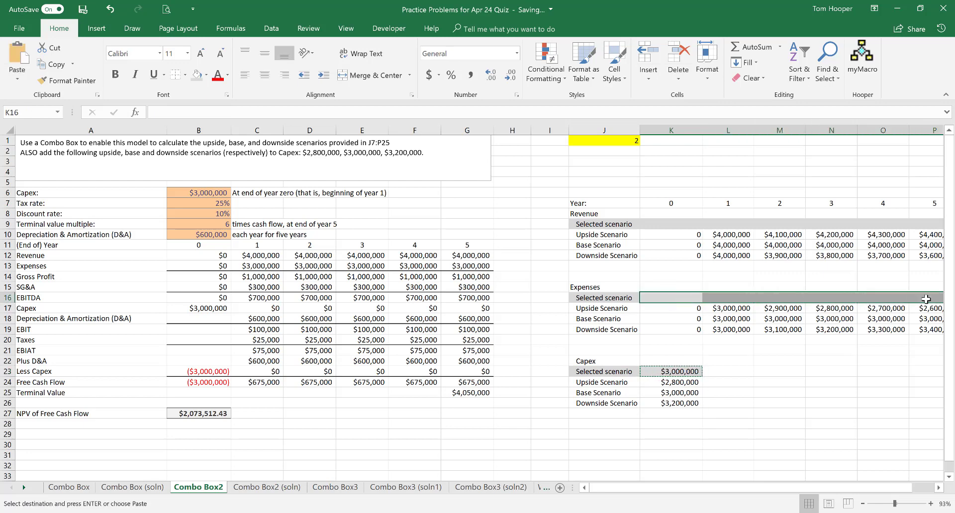
{"action": "key", "text": "ctrl+v"}
{"action": "left_click_drag", "start_coordinate": [665, 224], "coordinate": [921, 224]}
{"action": "key", "text": "ctrl+v"}
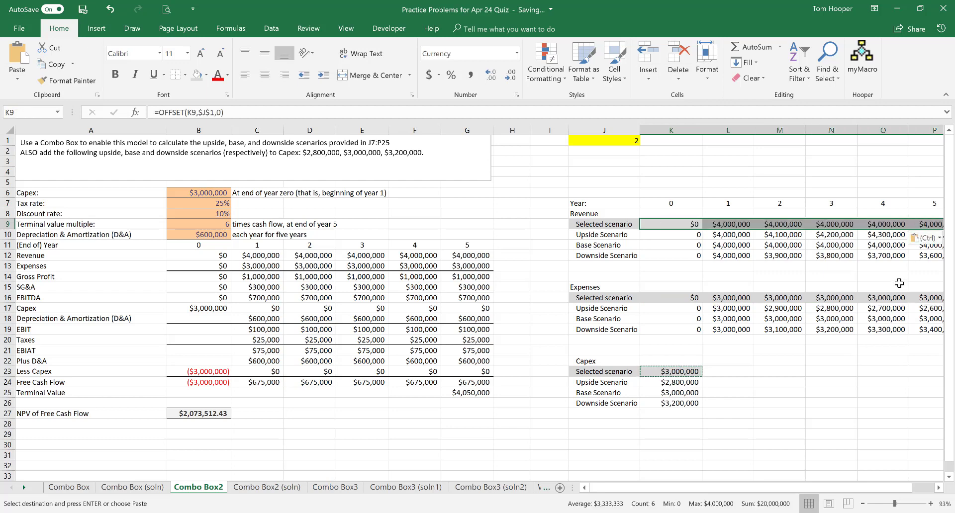
{"action": "left_click", "coordinate": [206, 191]}
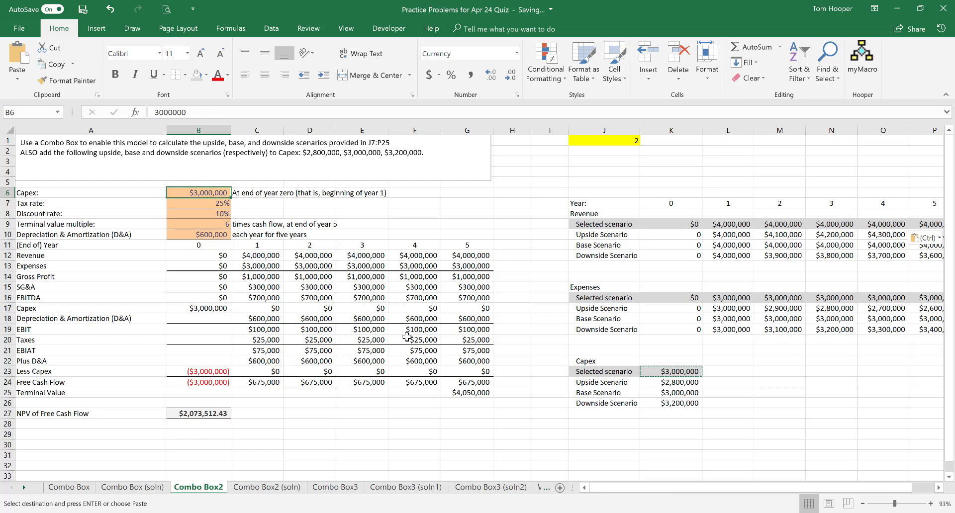
Step: Link Capex B6 to =K23 and year-0 Revenue B12 to =K9
{"action": "type", "text": "="}
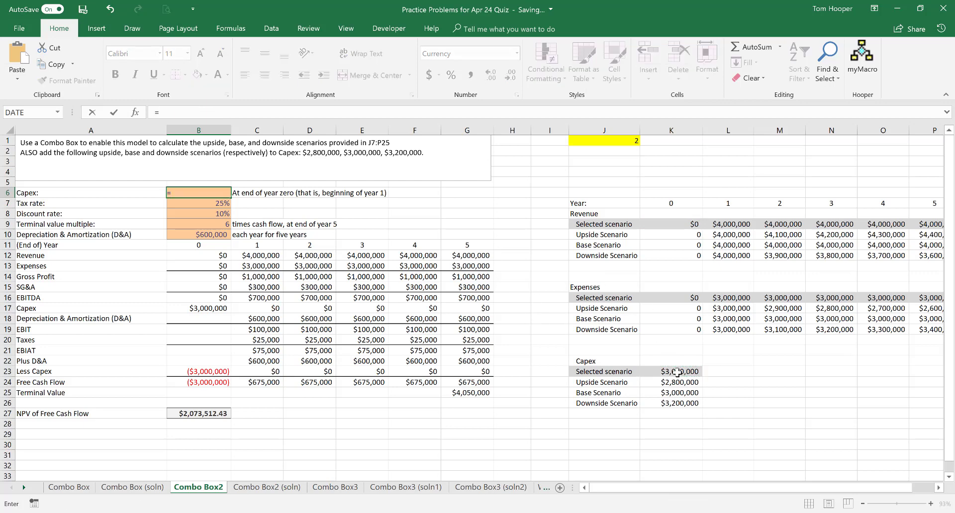
{"action": "left_click", "coordinate": [674, 372]}
{"action": "key", "text": "Return"}
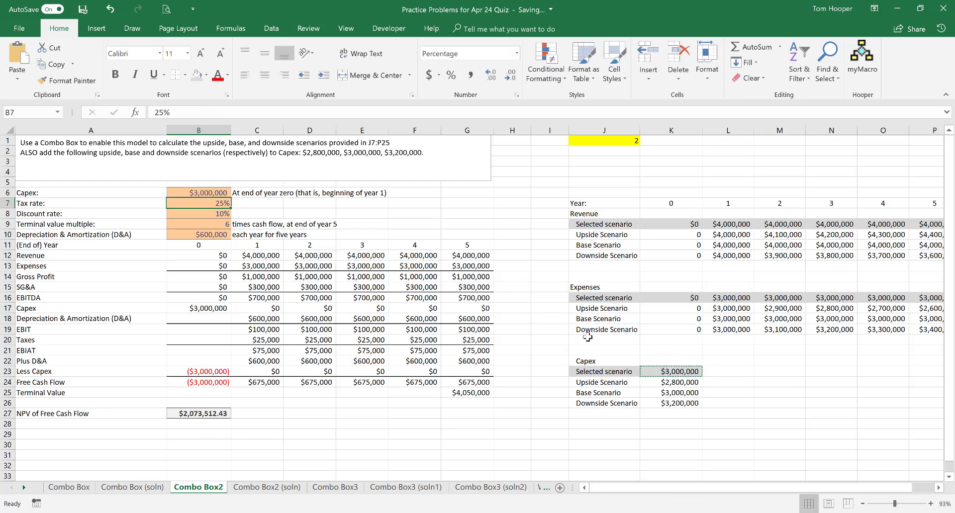
{"action": "left_click", "coordinate": [206, 254]}
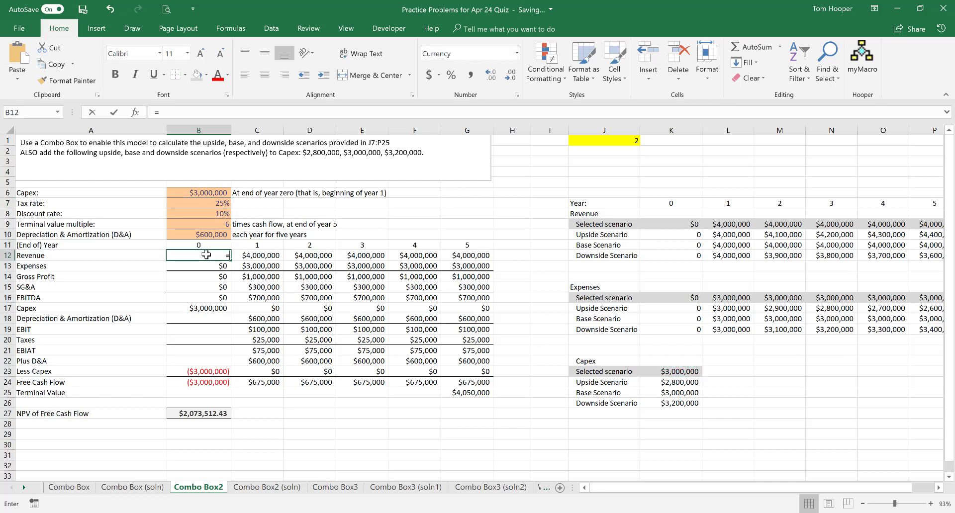
{"action": "type", "text": "="}
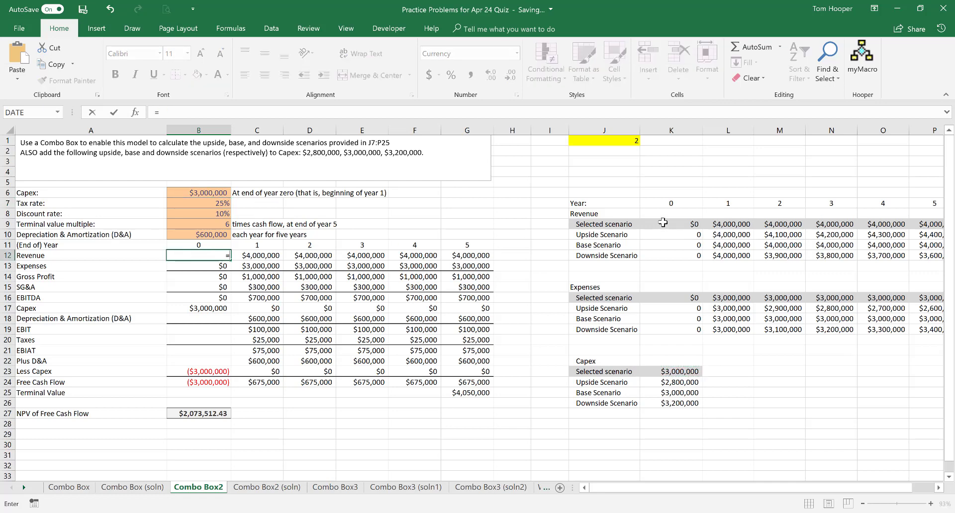
{"action": "left_click", "coordinate": [662, 223]}
{"action": "key", "text": "ctrl+Return"}
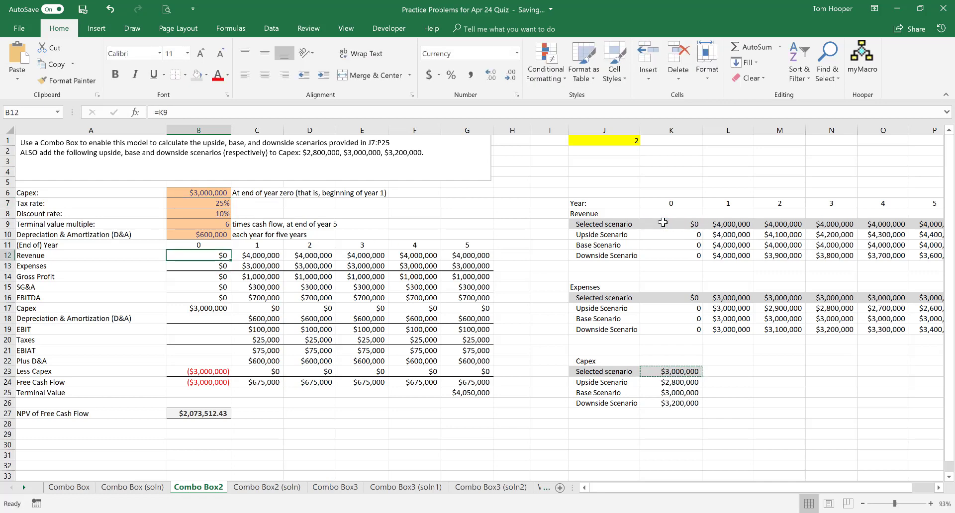
Step: Link year-0 Expenses B13 to =K16 and select the Revenue and Expenses links across the years
{"action": "left_click", "coordinate": [216, 265]}
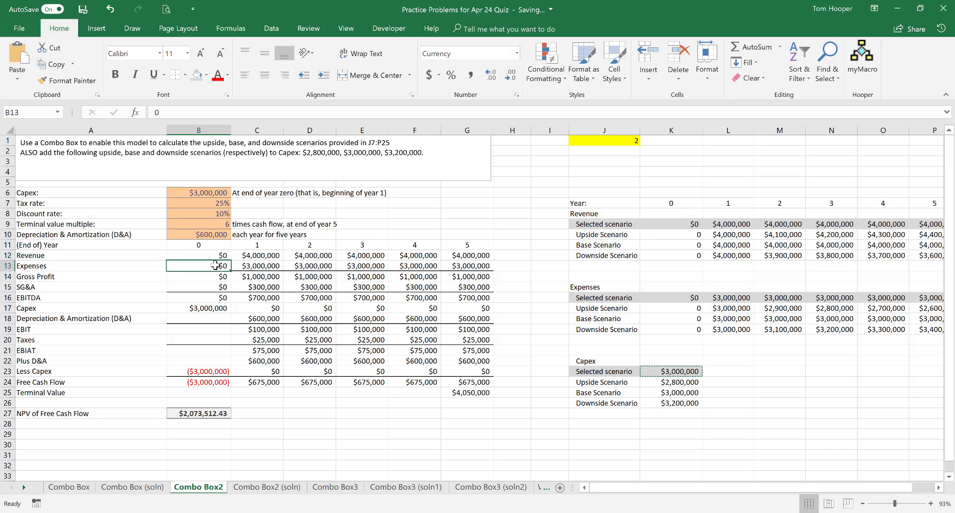
{"action": "type", "text": "="}
{"action": "left_click", "coordinate": [665, 297]}
{"action": "key", "text": "Return"}
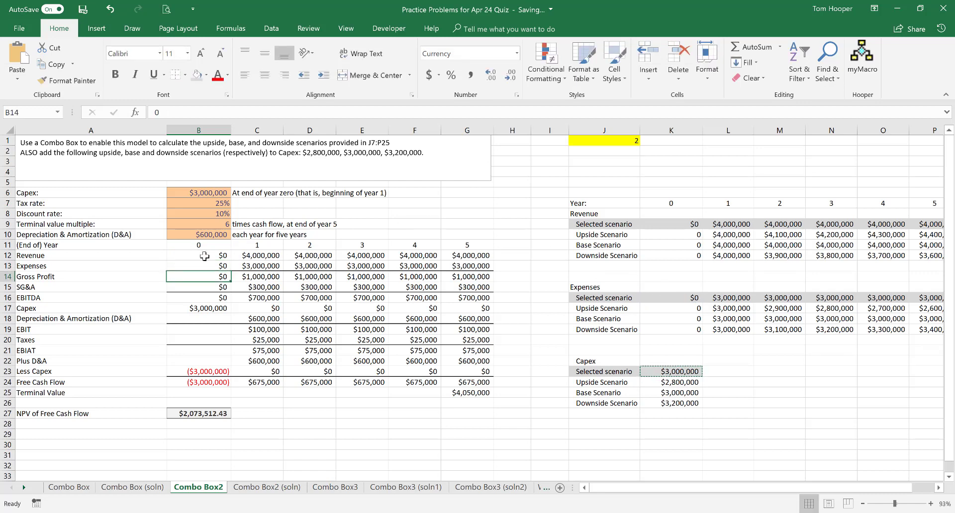
{"action": "left_click_drag", "start_coordinate": [221, 256], "coordinate": [482, 275]}
Step: Try scenarios 3, 2 and 1 in J1, ending on the upside case with NPV $5,462,936.27
{"action": "left_click", "coordinate": [613, 142]}
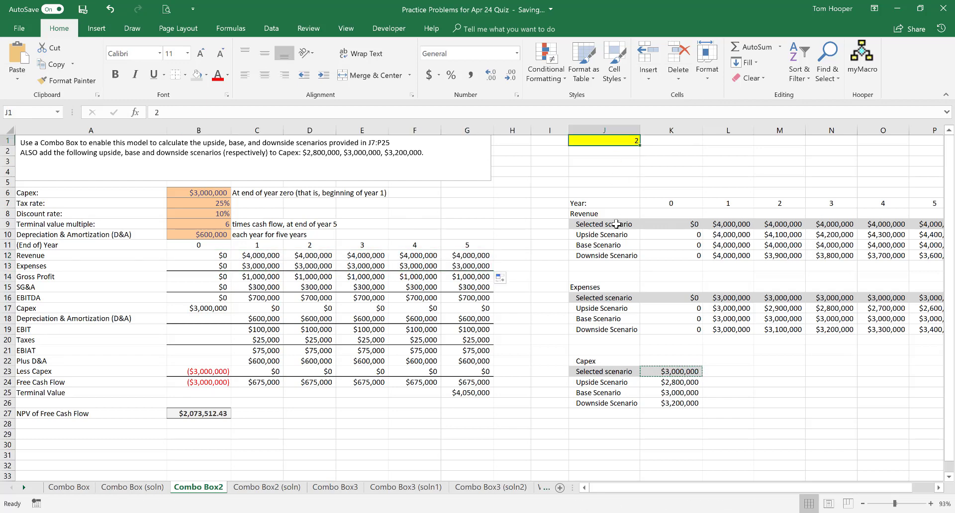
{"action": "type", "text": "3"}
{"action": "key", "text": "Return"}
{"action": "key", "text": "Up"}
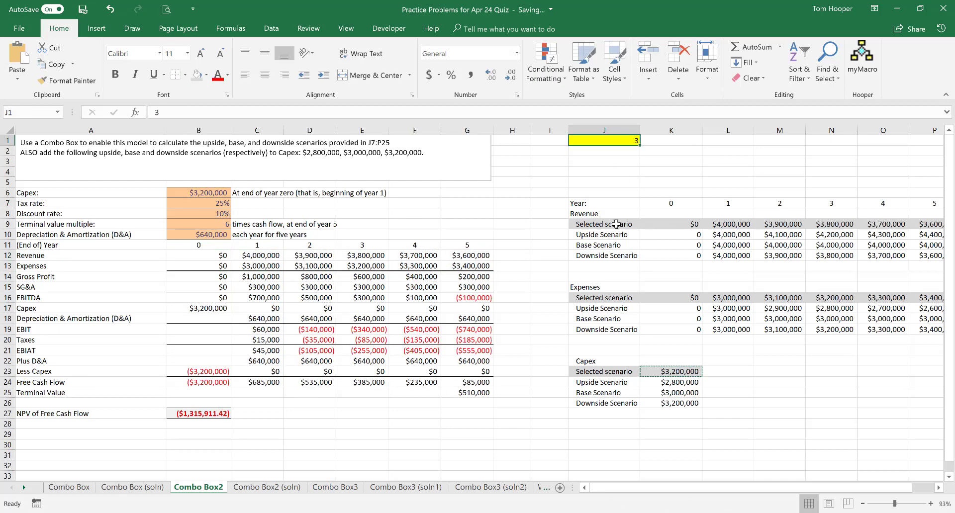
{"action": "type", "text": "2"}
{"action": "key", "text": "Return"}
{"action": "key", "text": "Up"}
{"action": "key", "text": "Return"}
{"action": "key", "text": "Up"}
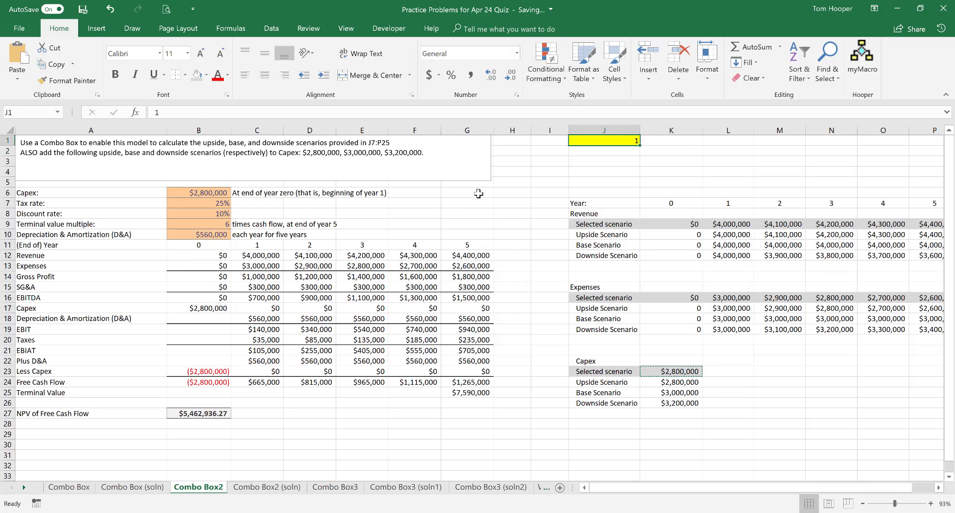
{"action": "left_click_drag", "start_coordinate": [479, 194], "coordinate": [465, 231]}
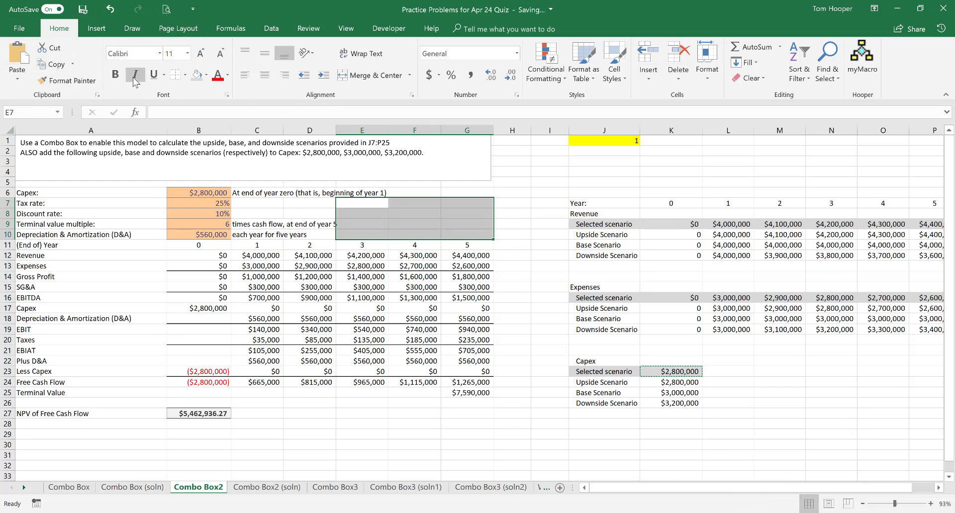
Step: Shade E7:G10 grey and draw a form-control combo box over it
{"action": "left_click", "coordinate": [197, 76]}
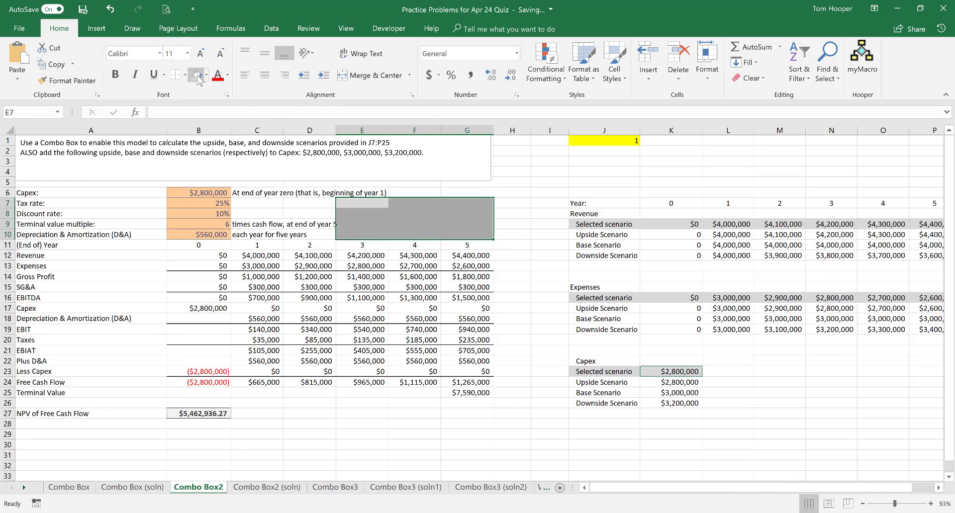
{"action": "left_click", "coordinate": [388, 28]}
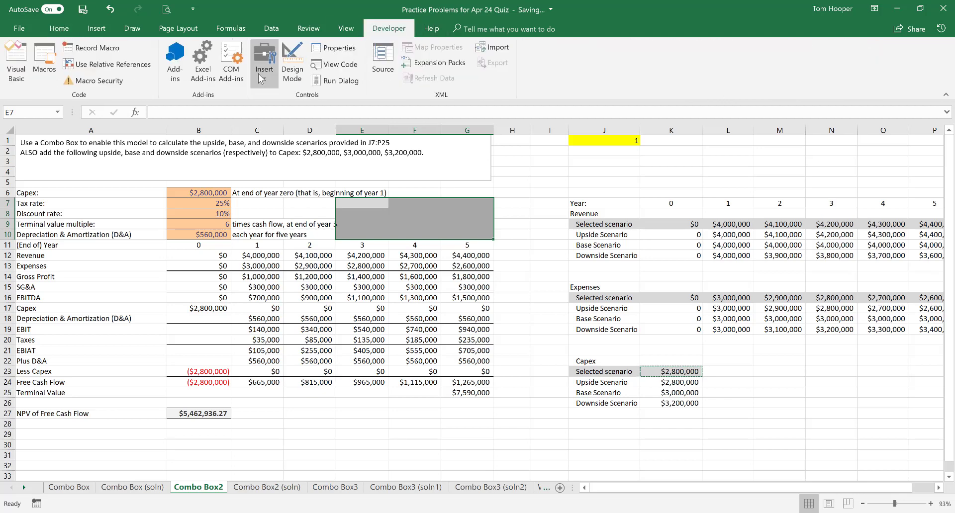
{"action": "left_click", "coordinate": [258, 79]}
{"action": "left_click", "coordinate": [269, 106]}
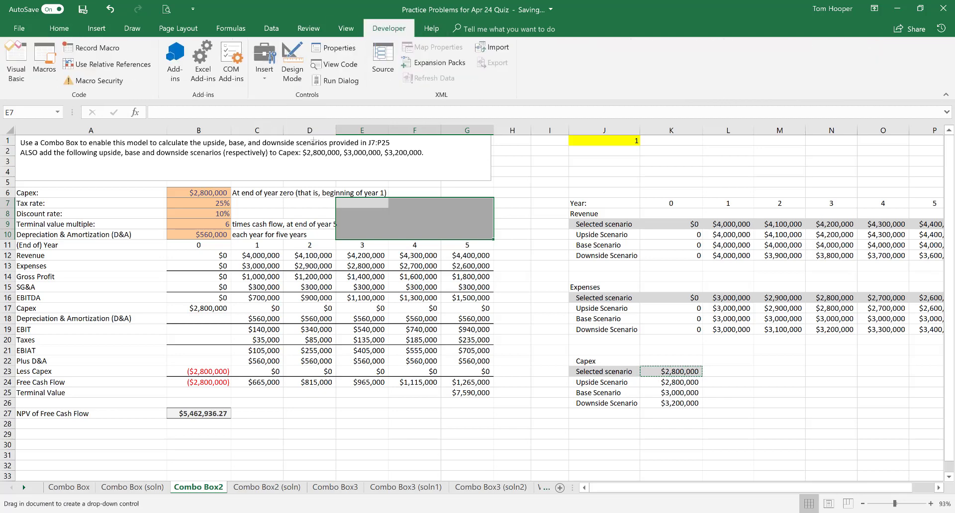
{"action": "left_click_drag", "start_coordinate": [344, 207], "coordinate": [473, 218]}
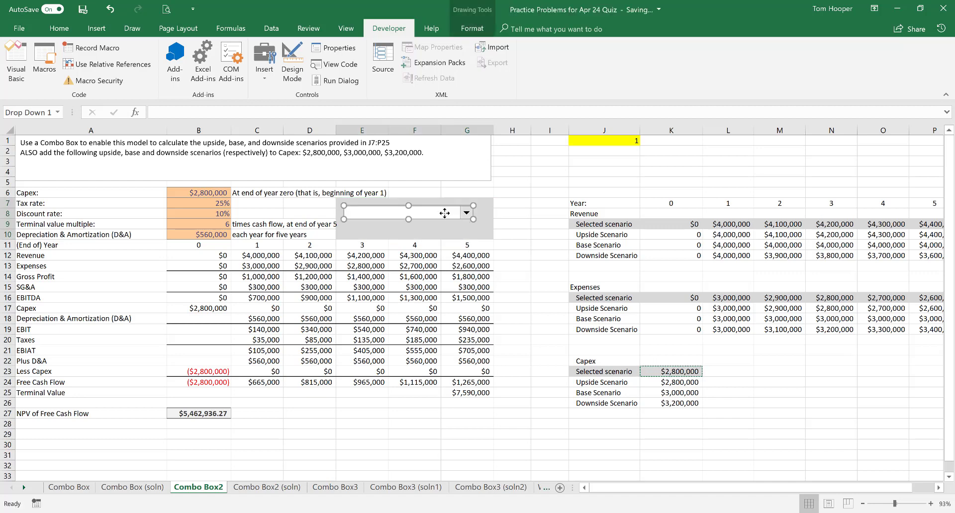
{"action": "right_click", "coordinate": [444, 214]}
Step: Copy the Upside, Base and Downside Scenario names from J10:J12 into J2:J4
{"action": "left_click", "coordinate": [623, 148]}
{"action": "left_click", "coordinate": [609, 237]}
{"action": "left_click_drag", "start_coordinate": [608, 245], "coordinate": [611, 255]}
{"action": "key", "text": "ctrl+c"}
{"action": "left_click", "coordinate": [623, 152]}
{"action": "key", "text": "ctrl+v"}
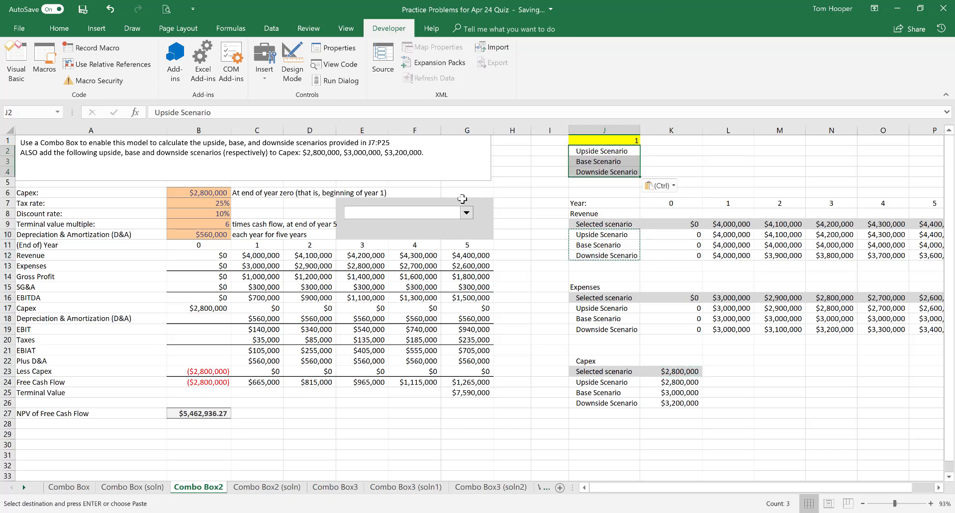
{"action": "right_click", "coordinate": [434, 221]}
Step: Set the combo box input range to $J$2:$J$4, cell link $J$1, with 3-D shading
{"action": "left_click", "coordinate": [470, 310]}
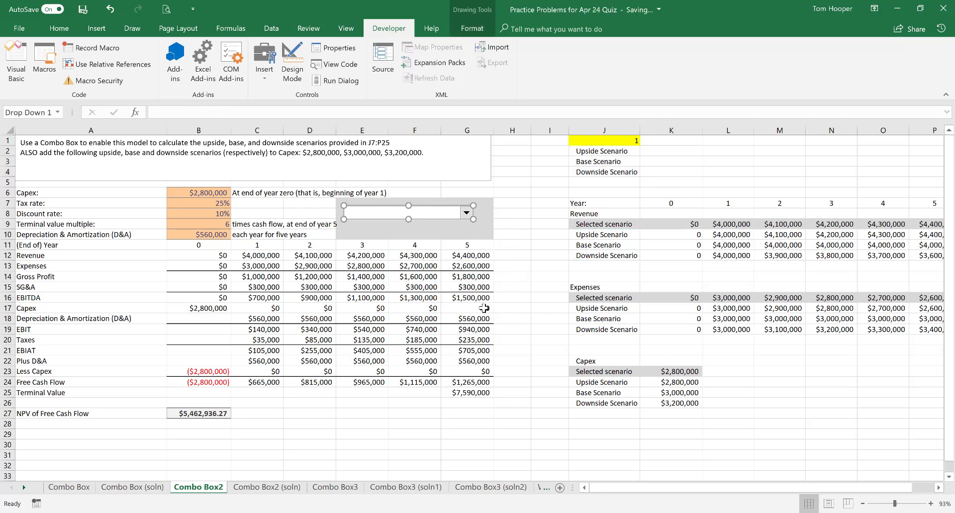
{"action": "left_click", "coordinate": [631, 254]}
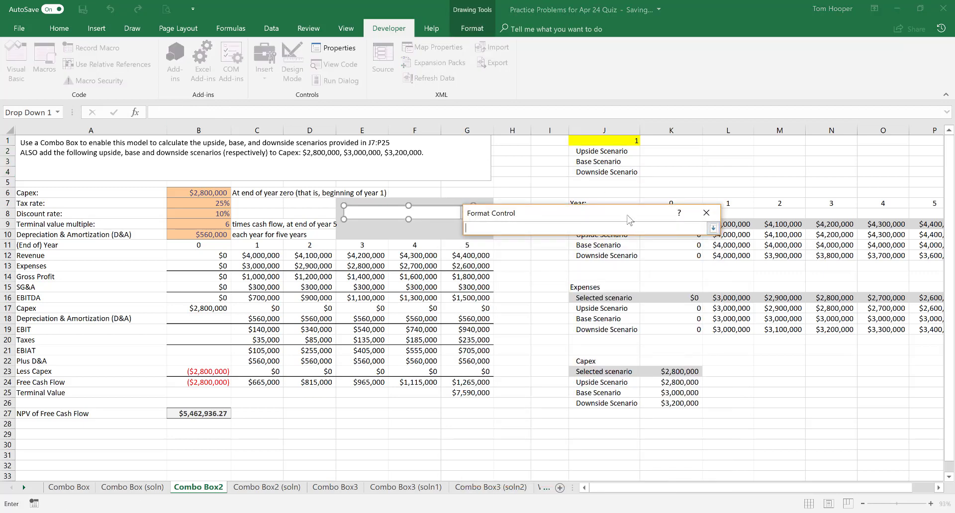
{"action": "left_click_drag", "start_coordinate": [612, 151], "coordinate": [619, 172]}
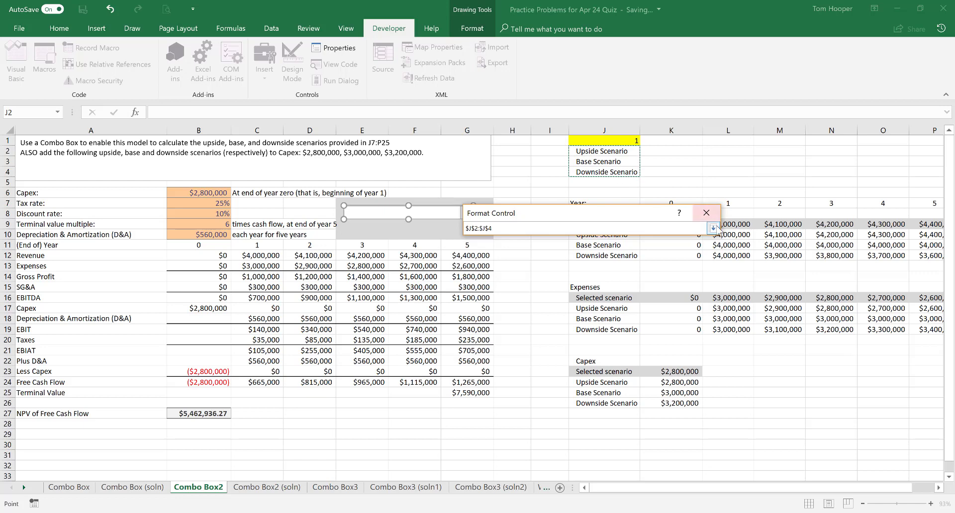
{"action": "left_click", "coordinate": [713, 228]}
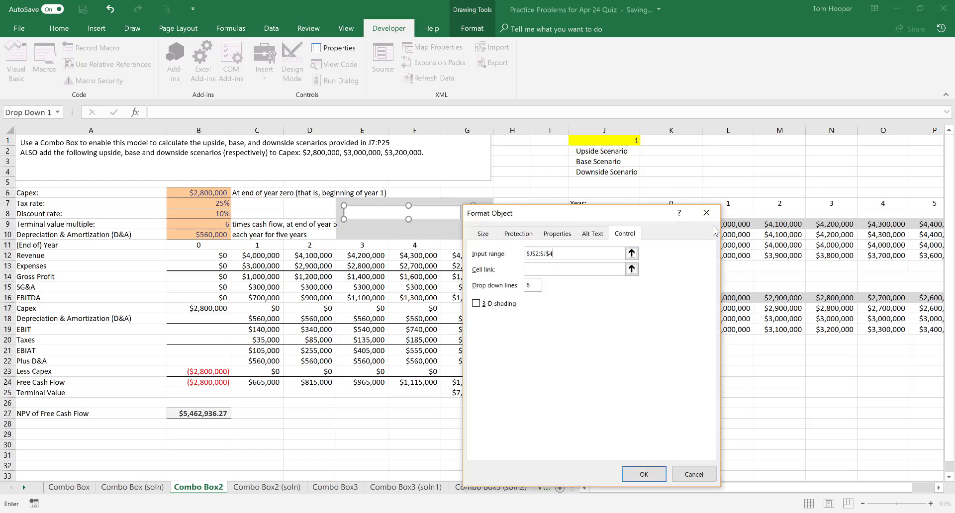
{"action": "left_click", "coordinate": [631, 269]}
{"action": "left_click", "coordinate": [620, 140]}
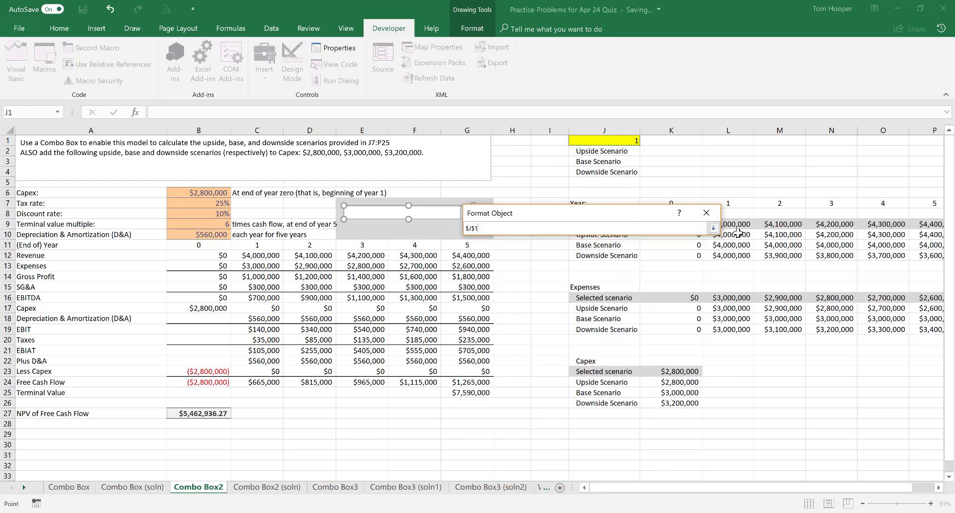
{"action": "left_click", "coordinate": [712, 227]}
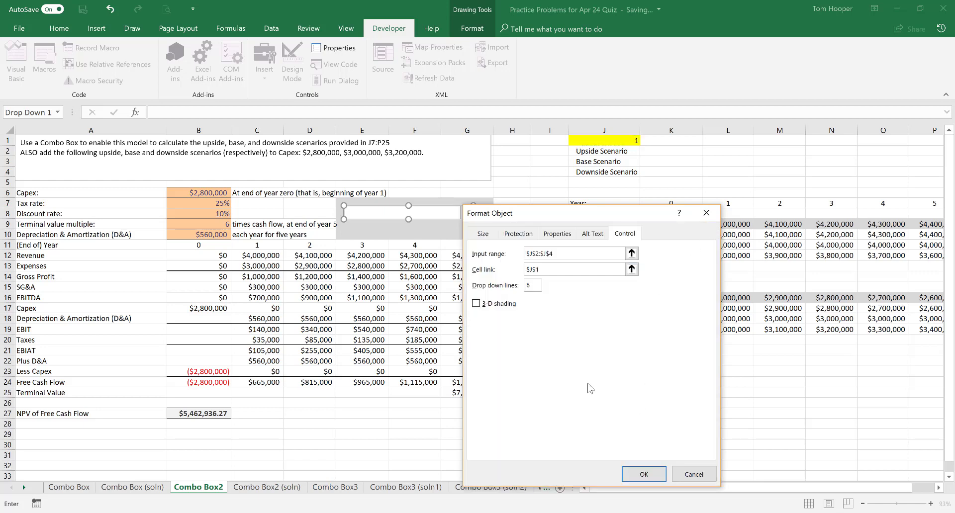
{"action": "left_click", "coordinate": [499, 304]}
{"action": "left_click", "coordinate": [644, 474]}
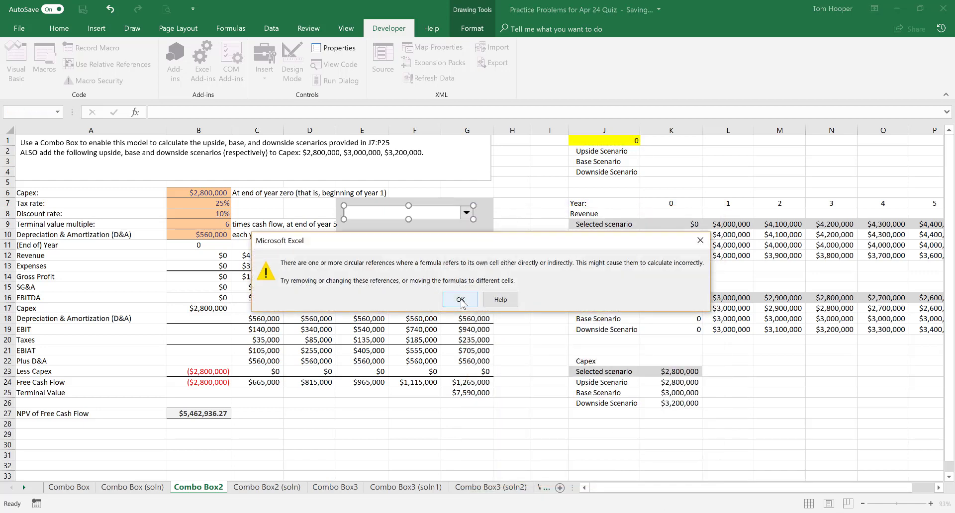
{"action": "left_click", "coordinate": [460, 300]}
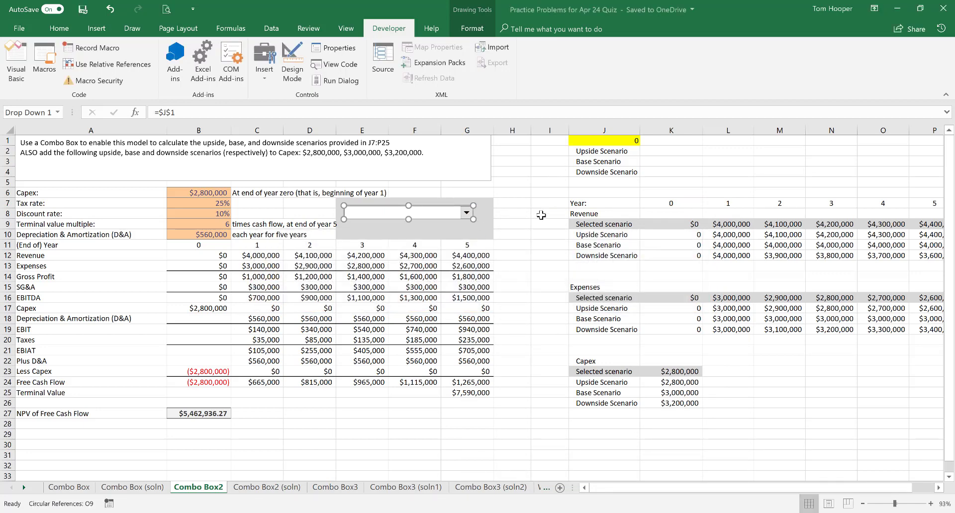
{"action": "key", "text": "Escape"}
Step: Test the combo box with Downside and Upside, ending on Base Scenario (NPV $2,073,512.43)
{"action": "left_click", "coordinate": [604, 144]}
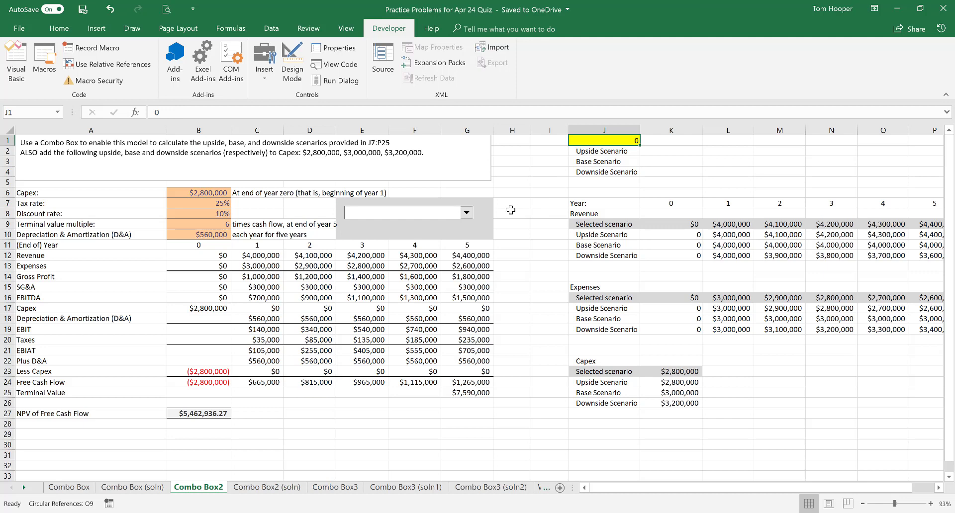
{"action": "left_click", "coordinate": [462, 213]}
{"action": "left_click", "coordinate": [446, 237]}
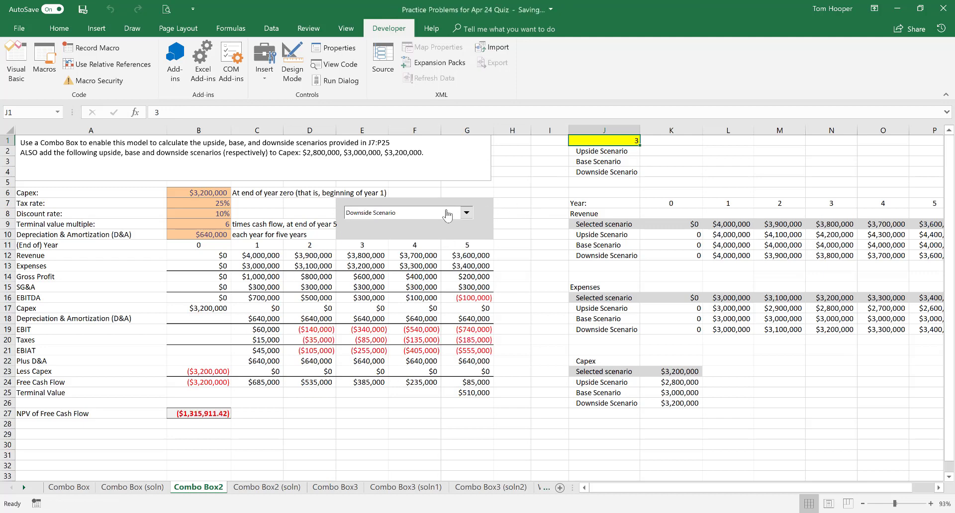
{"action": "left_click", "coordinate": [447, 214]}
{"action": "left_click", "coordinate": [447, 223]}
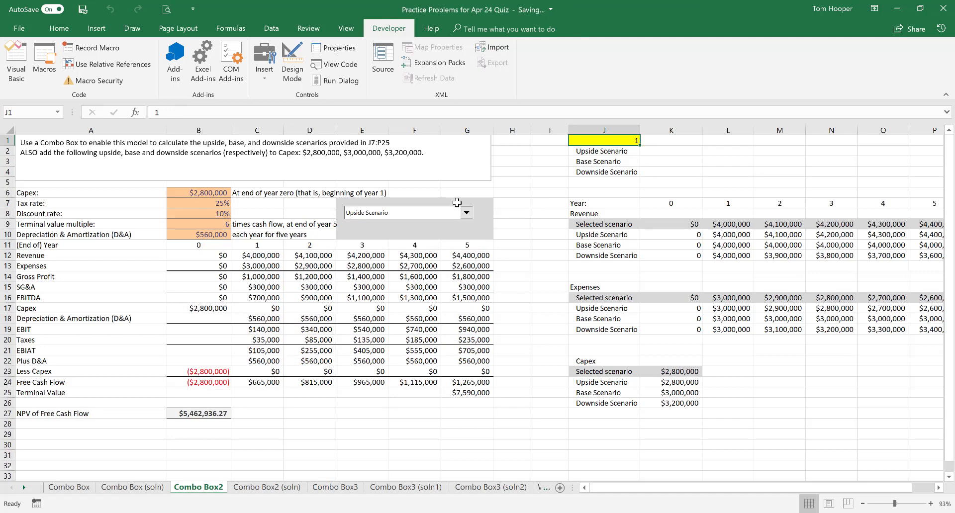
{"action": "left_click", "coordinate": [442, 215]}
{"action": "left_click", "coordinate": [442, 229]}
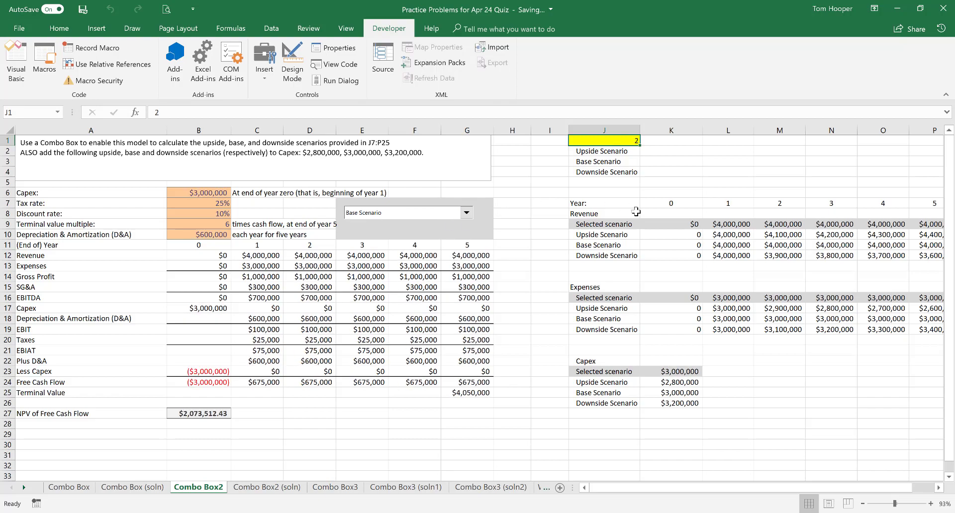